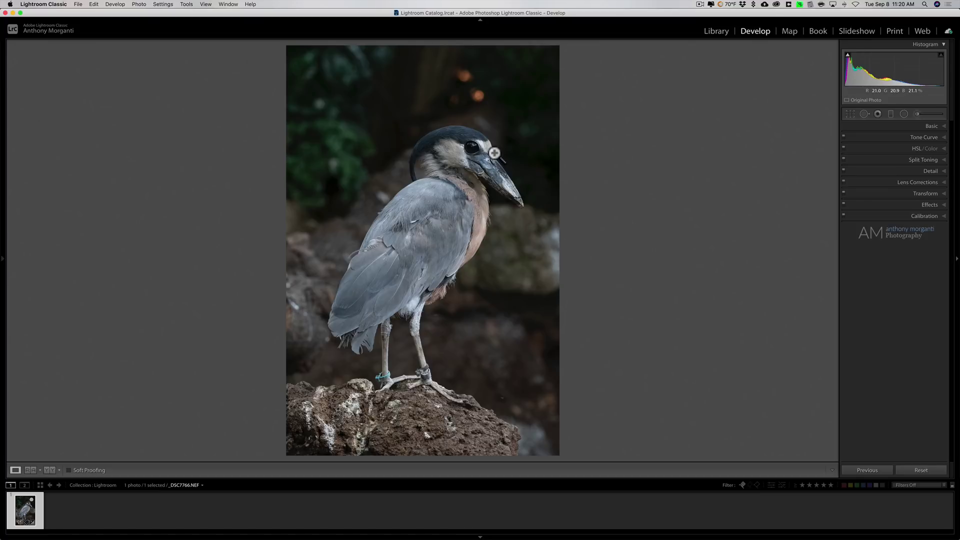
Step: Zoom in on the heron's head, then back out to fit the whole bird
left_click(495, 140)
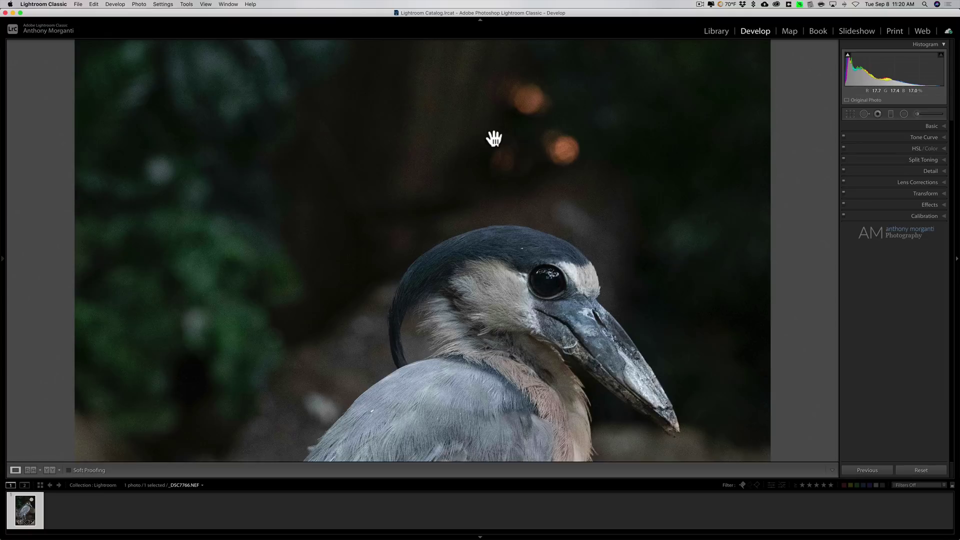
left_click(494, 140)
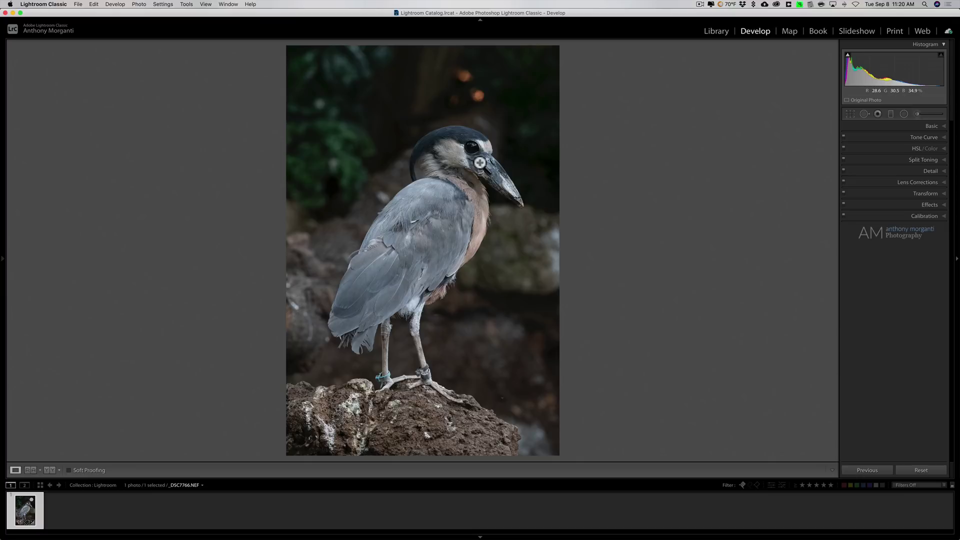
Step: Review Lens Corrections profile correction and chromatic aberration checkboxes, then collapse the panel
left_click(912, 181)
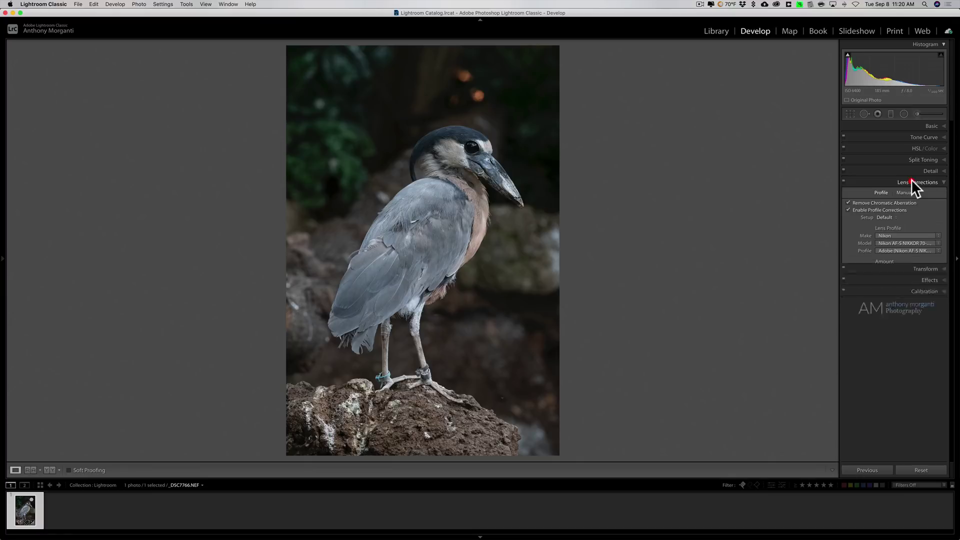
left_click(911, 181)
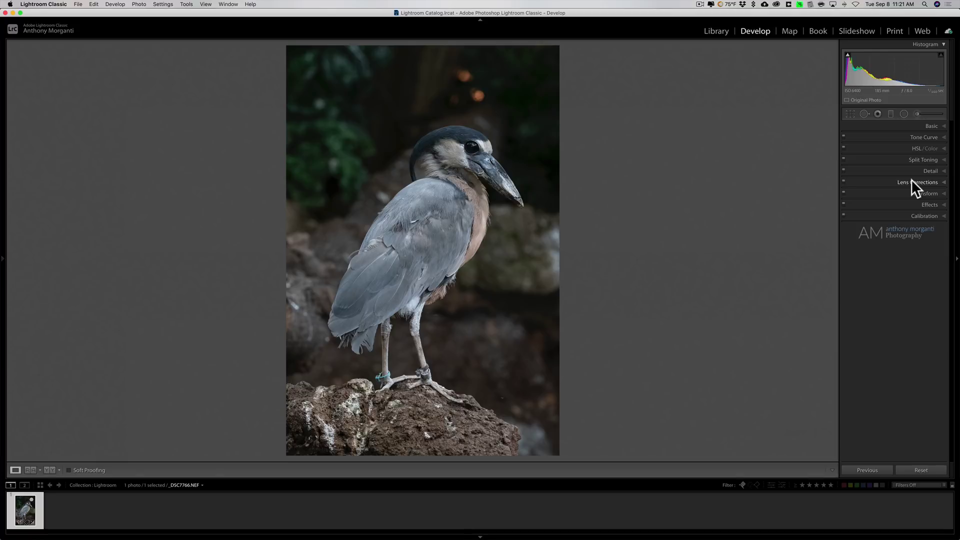
left_click(912, 183)
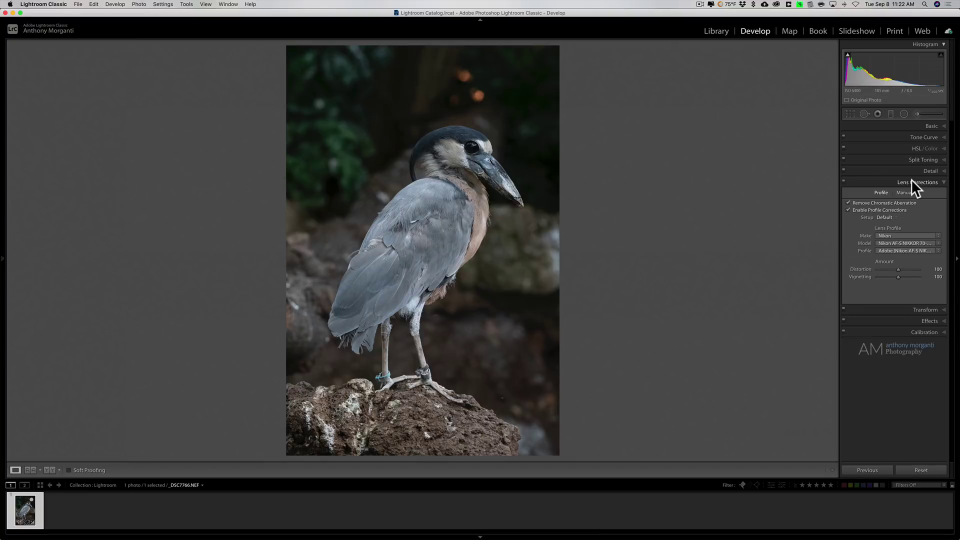
left_click(912, 181)
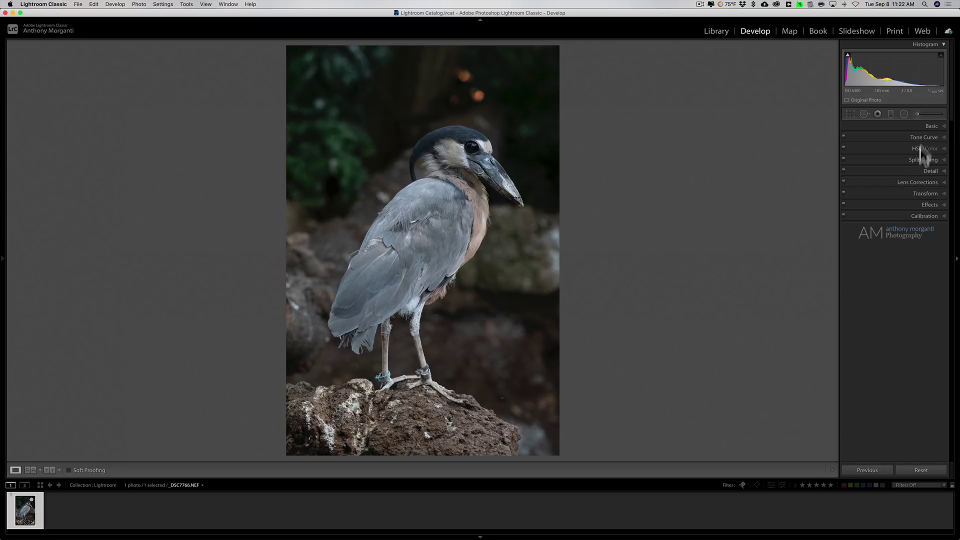
Step: Expand the Basic panel and look over the WB presets, keeping As Shot
left_click(930, 125)
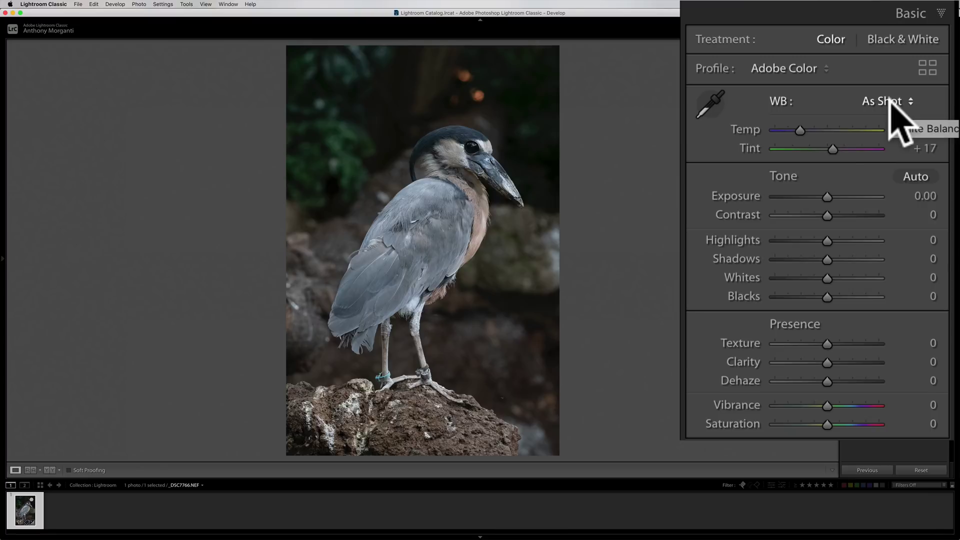
left_click(890, 100)
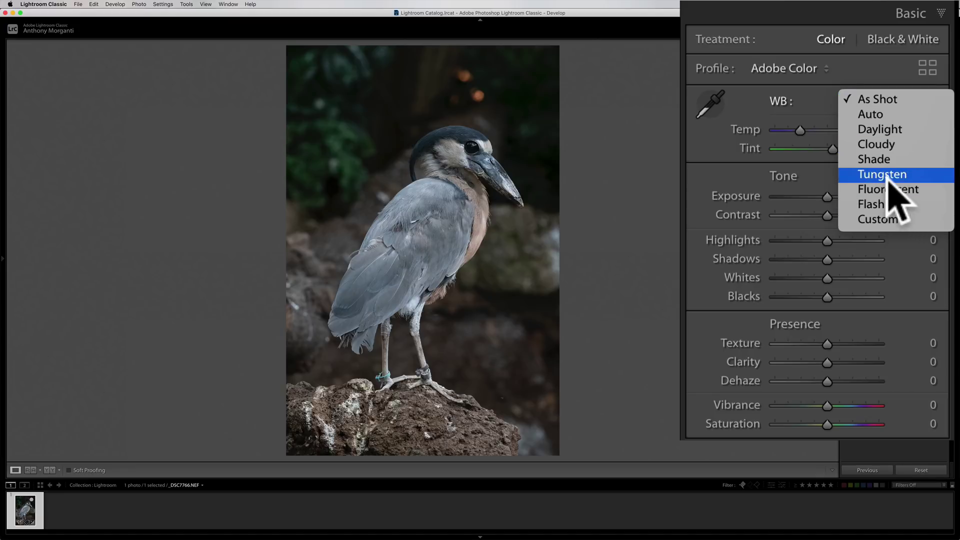
left_click(808, 106)
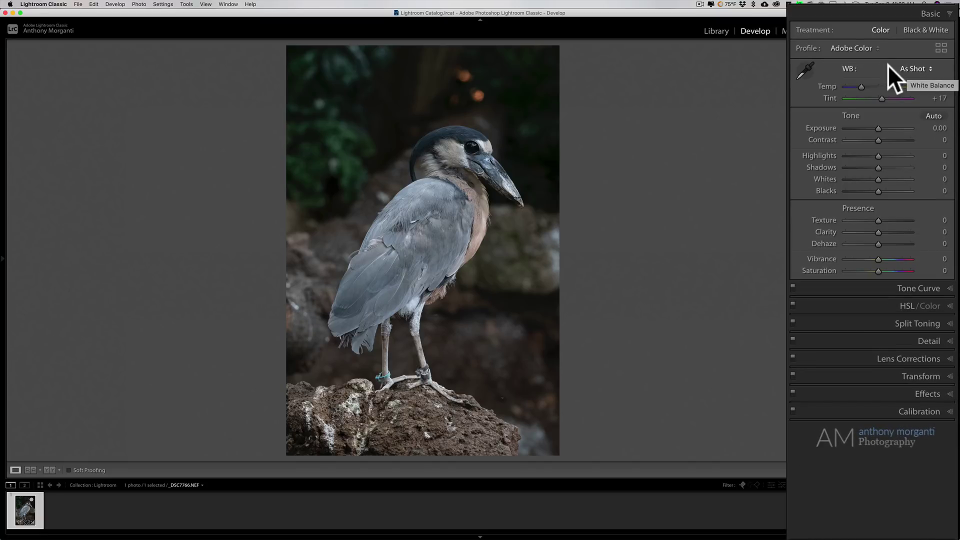
Step: Browse the Camera Matching profile thumbnails in the Profile Browser, then collapse that group
left_click(936, 46)
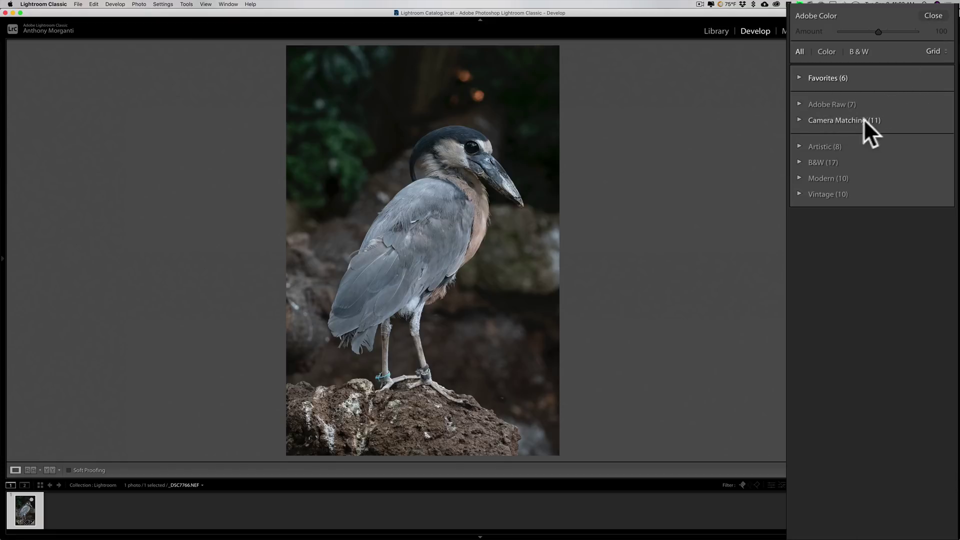
left_click(797, 118)
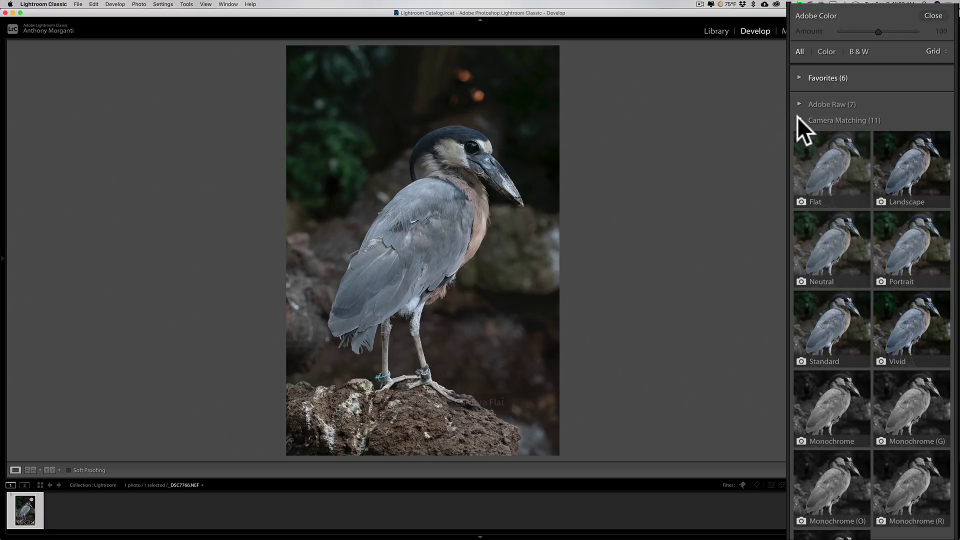
left_click(848, 194)
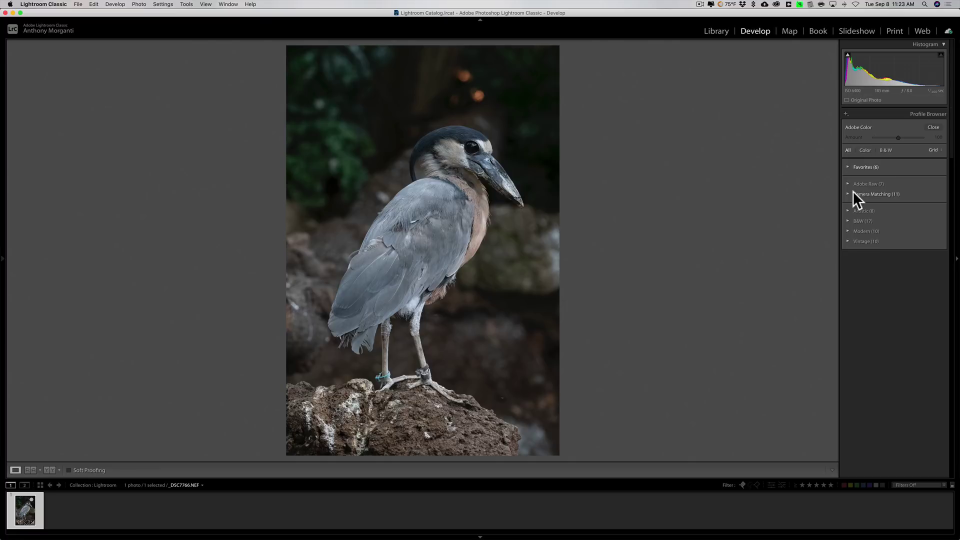
Step: Close the Profile Browser, keeping the Adobe Color profile
left_click(932, 127)
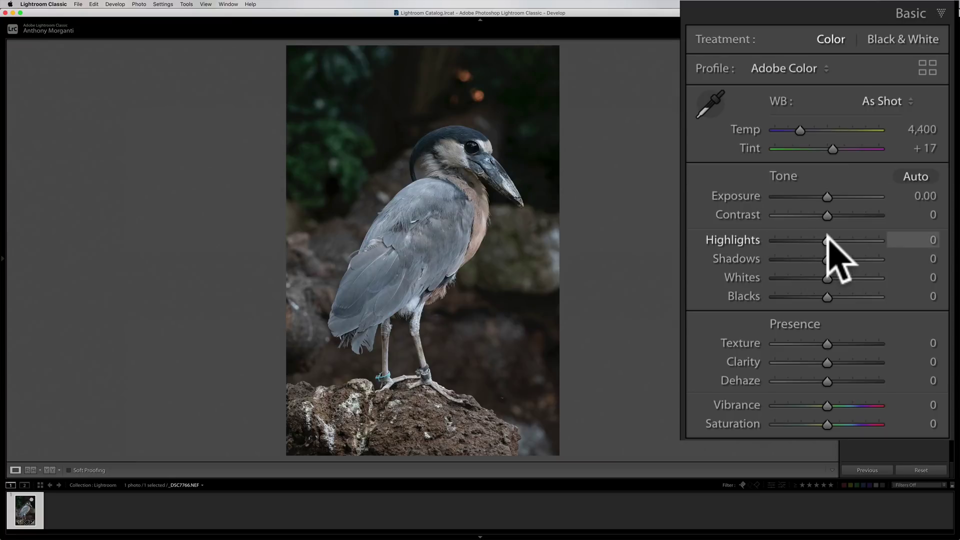
Step: Set Highlights to -64 and Shadows to +100 in the Basic panel
left_click_drag(826, 239, 893, 257)
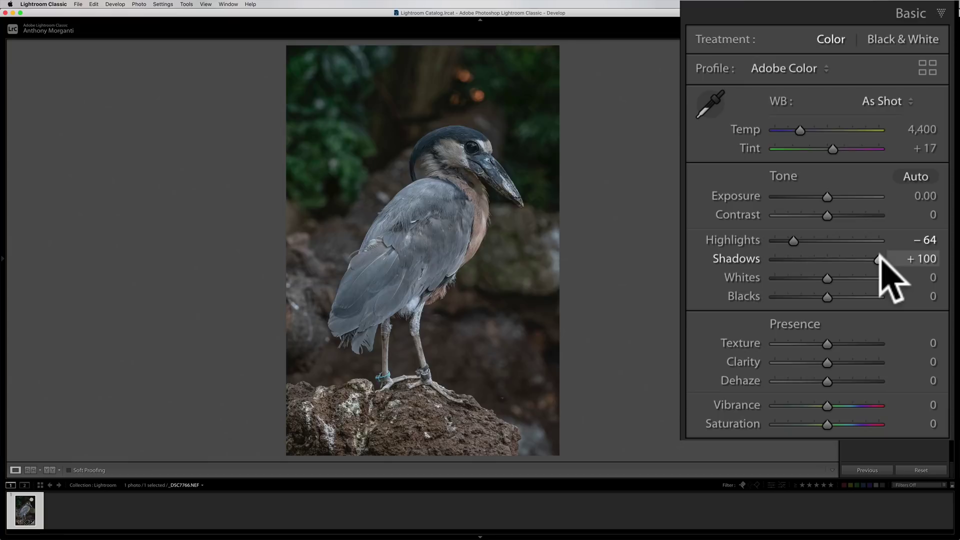
left_click(921, 224)
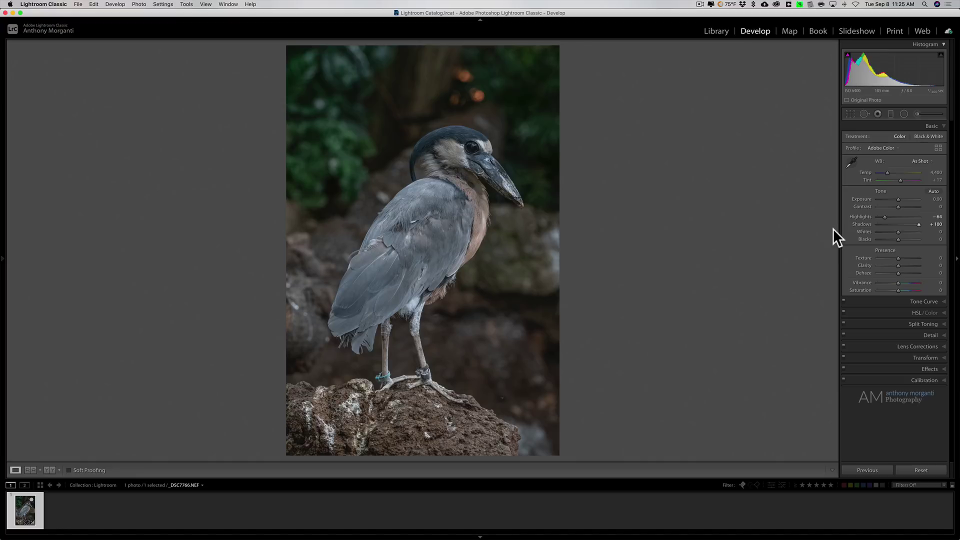
Step: Edit a 16-bit ProPhoto RGB TIFF copy with Lightroom adjustments in Topaz DeNoise AI
right_click(500, 126)
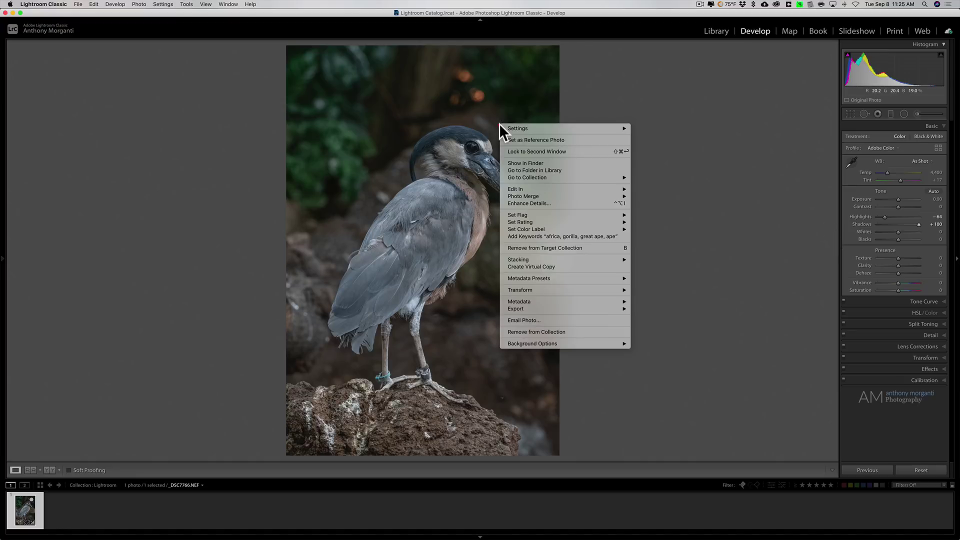
mouse_move(527, 186)
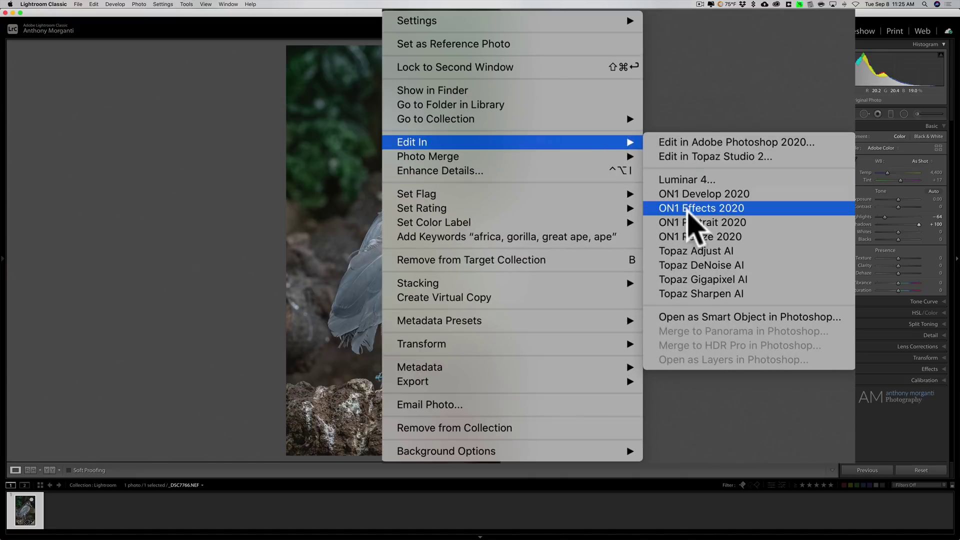
left_click(715, 269)
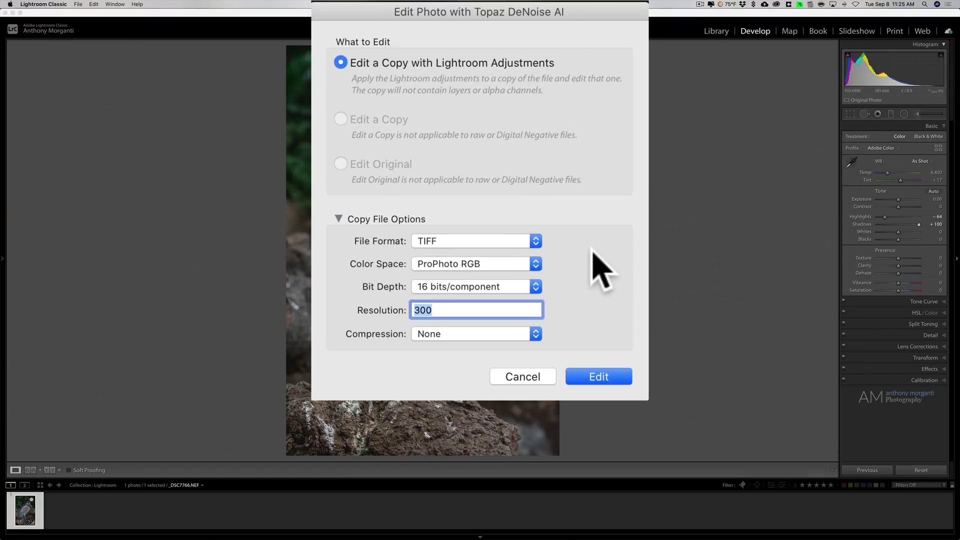
left_click(568, 208)
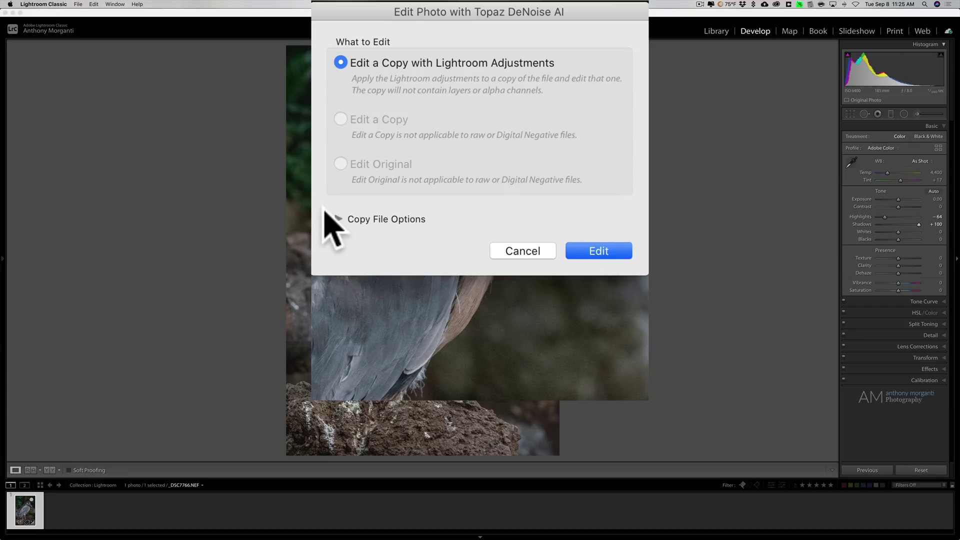
left_click(338, 219)
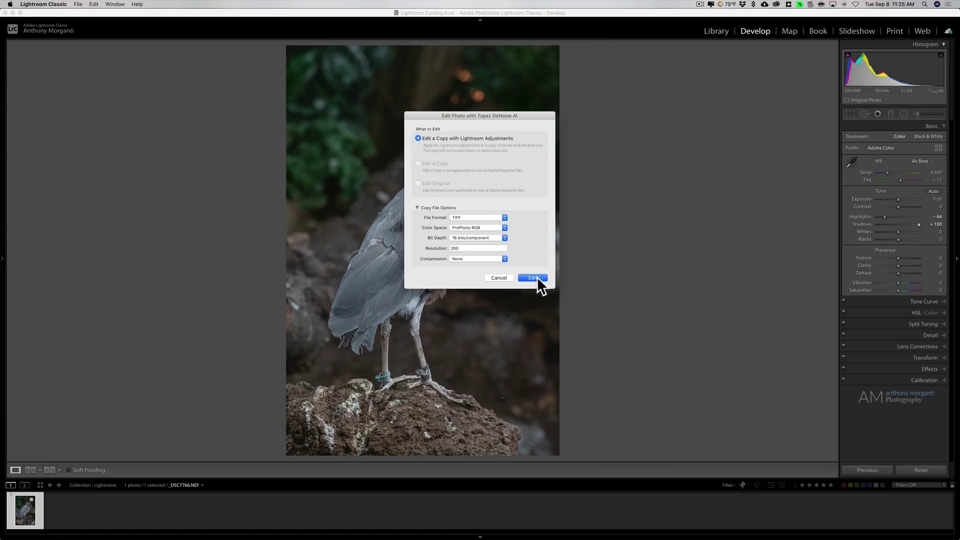
left_click(537, 277)
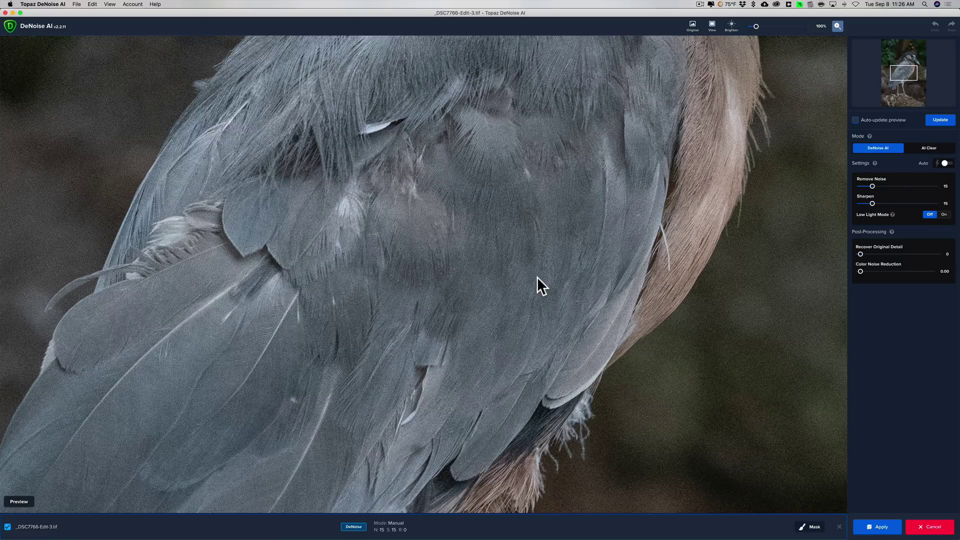
Step: Preview the heron's head with Auto settings: Remove Noise 11, Sharpen 34
left_click_drag(903, 72, 914, 58)
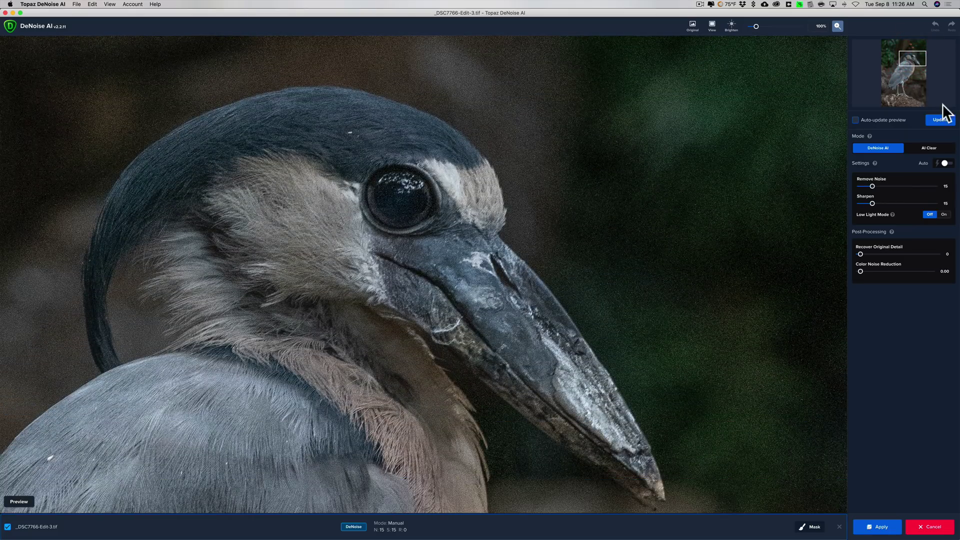
left_click(943, 163)
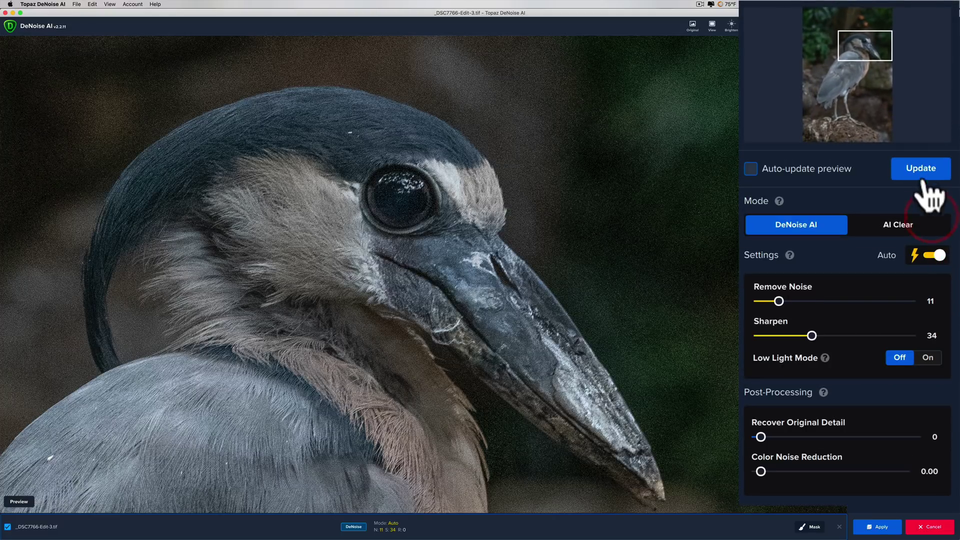
left_click(940, 120)
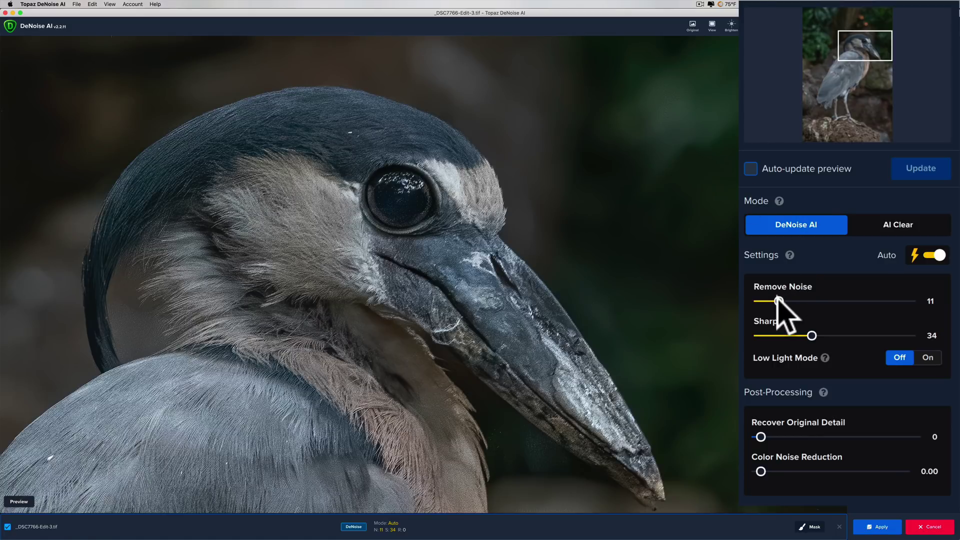
Step: Set Remove Noise to 50 and Sharpen to 48, refresh, and apply the denoise
left_click_drag(779, 301, 835, 302)
left_click_drag(812, 336, 832, 336)
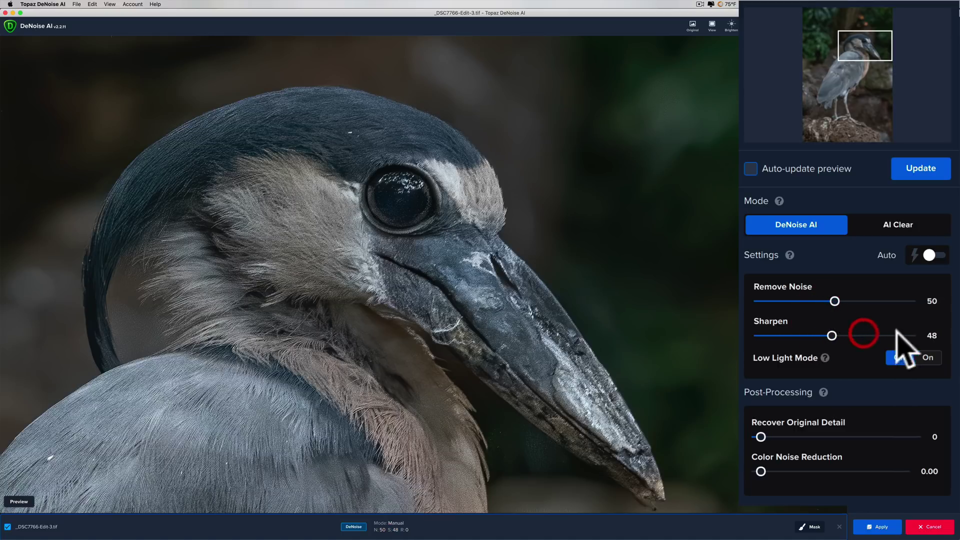
left_click(919, 170)
left_click(919, 170)
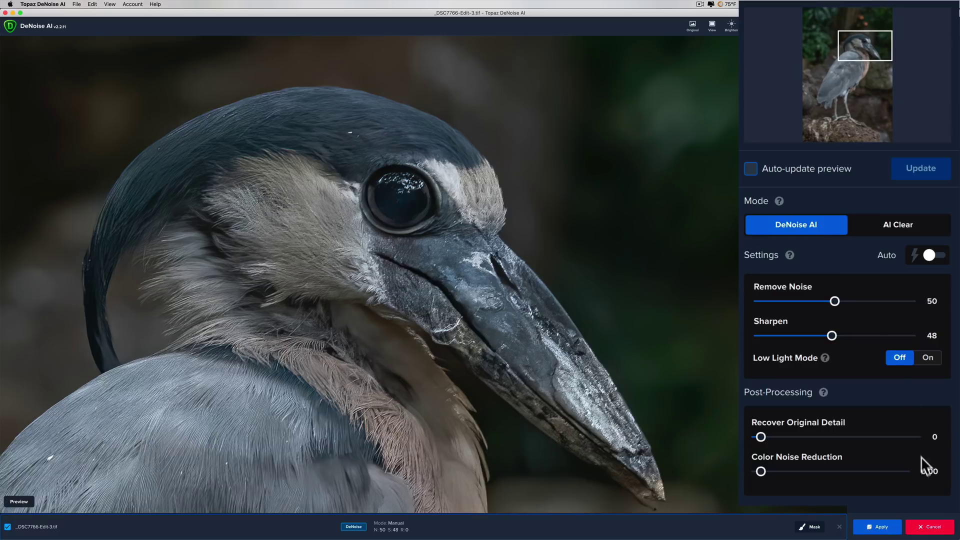
left_click(892, 534)
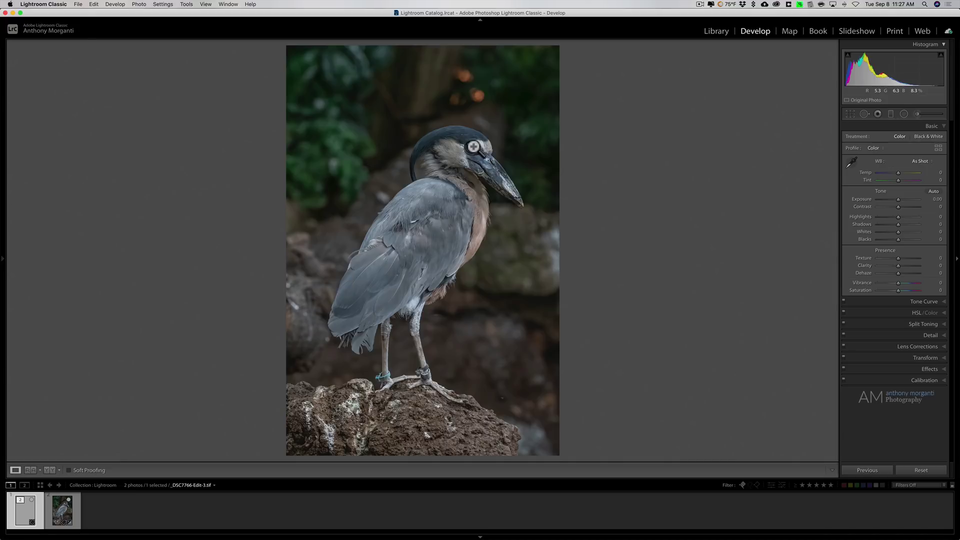
Step: Zoom to 1:1 on the denoised heron's eye and head, then zoom back out
left_click(474, 146)
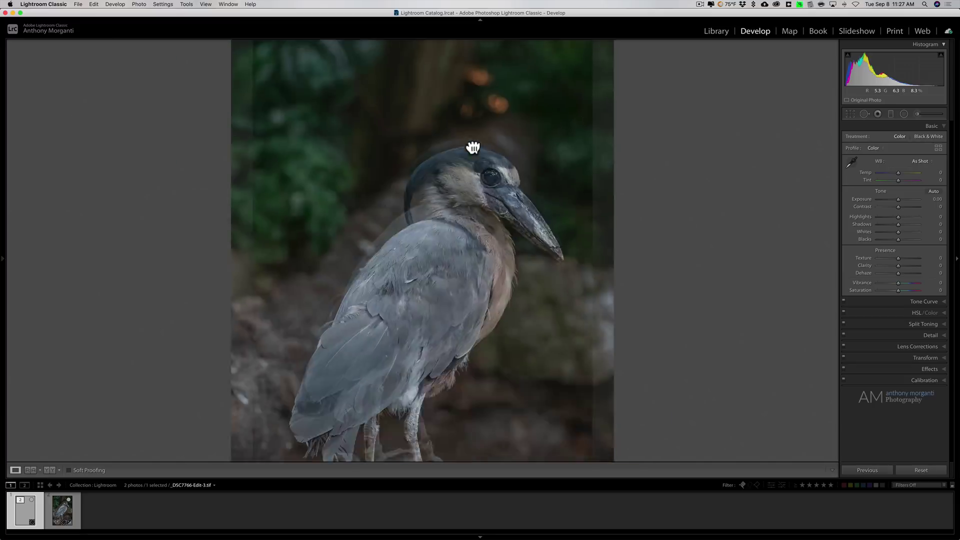
left_click_drag(557, 237, 472, 165)
left_click(442, 172)
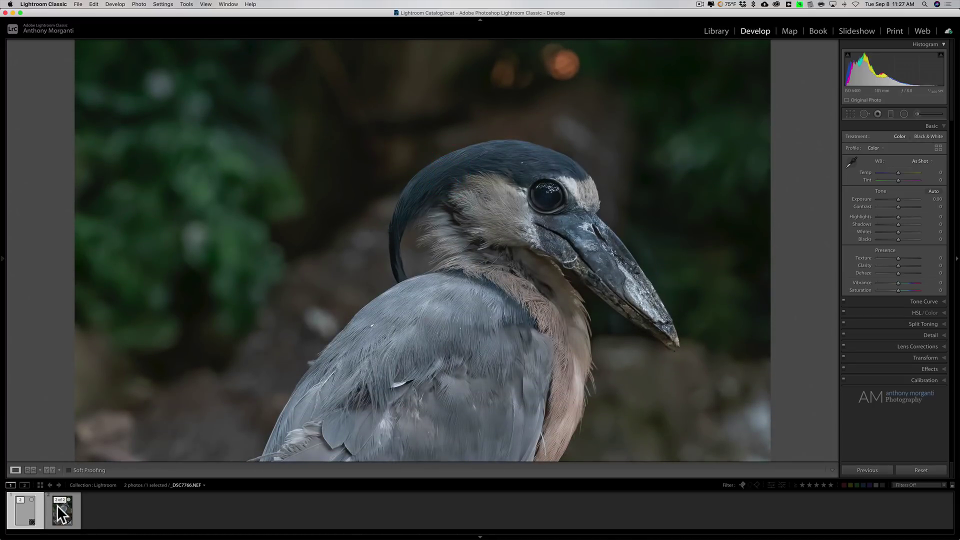
Step: Compare with the original NEF, then return to the denoised TIF at full view
left_click(62, 510)
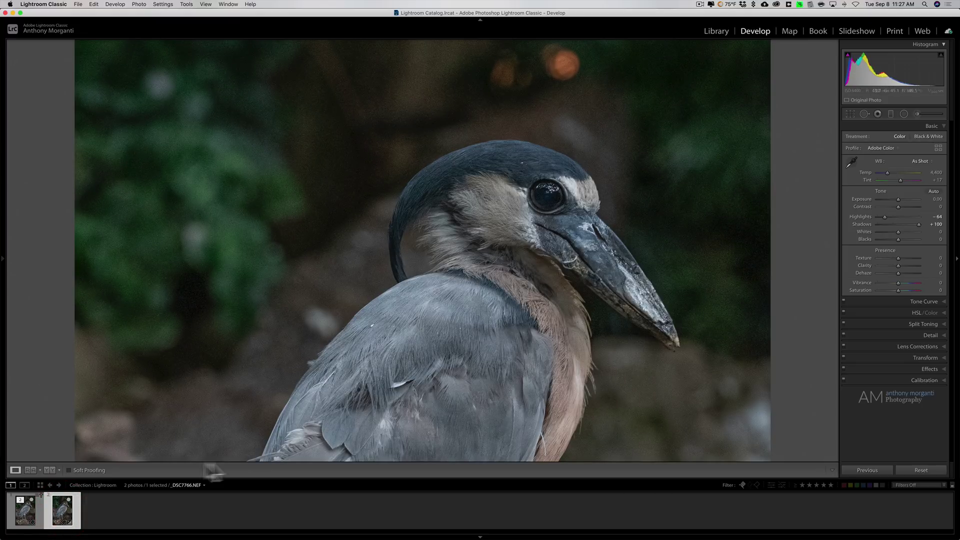
left_click(28, 512)
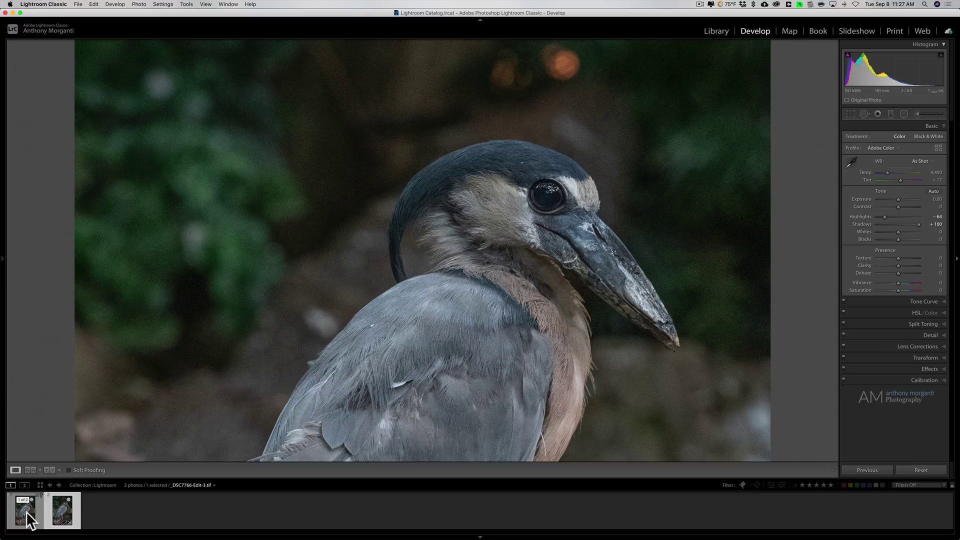
left_click(547, 202)
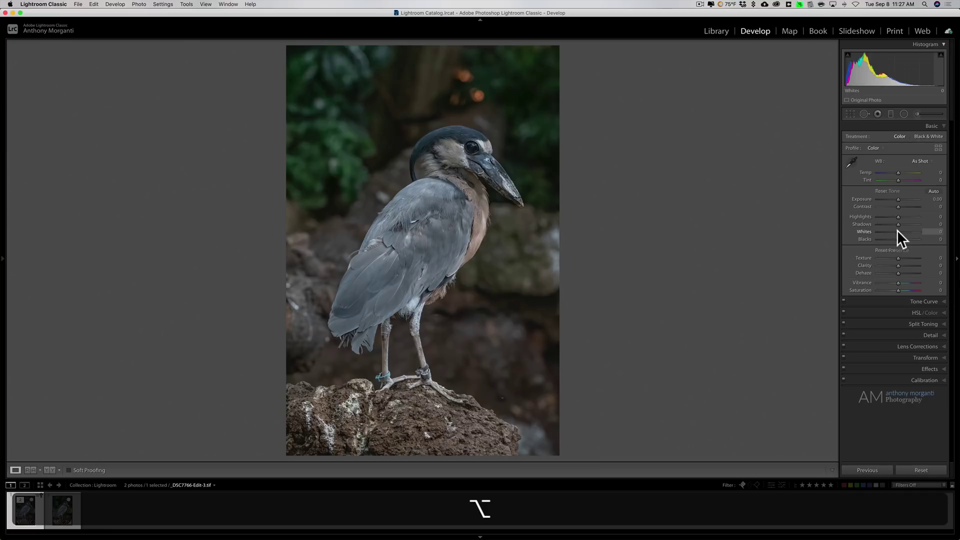
Step: In the Basic panel, set Whites +24, Blacks −17, Texture +14, Clarity +15 and Saturation +34
left_click_drag(898, 232, 900, 256)
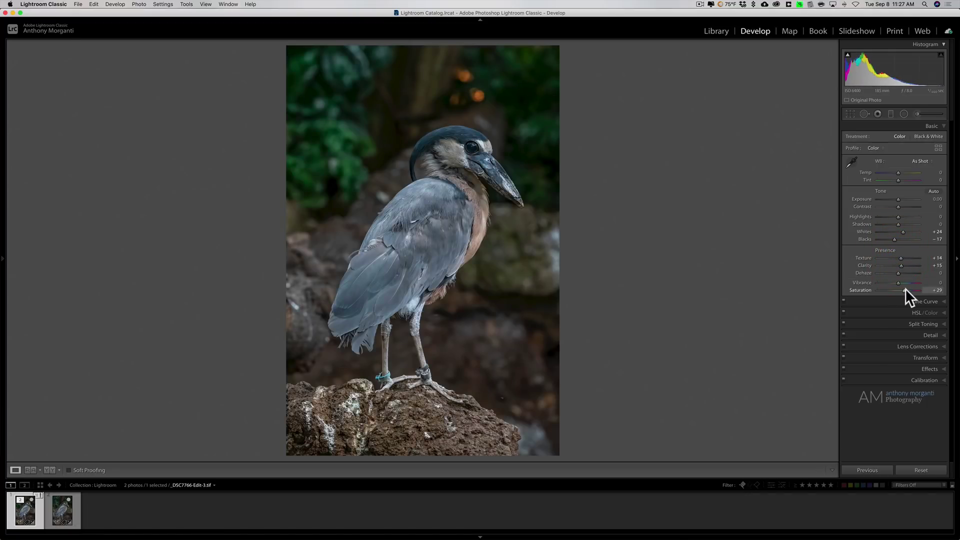
left_click_drag(908, 289, 906, 289)
Step: Create a virtual copy and crop it to a landscape frame around the heron's head and bill
key("super")
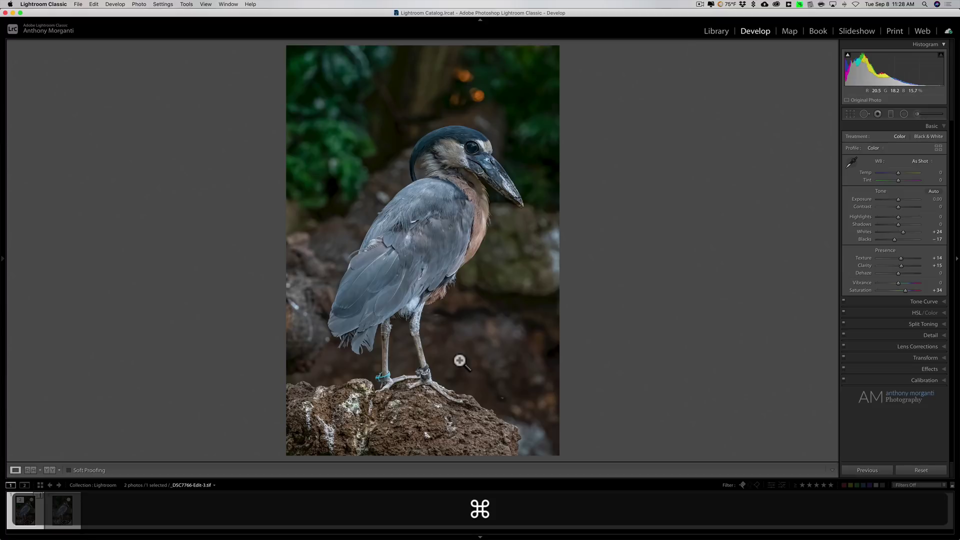
key("super+apostrophe")
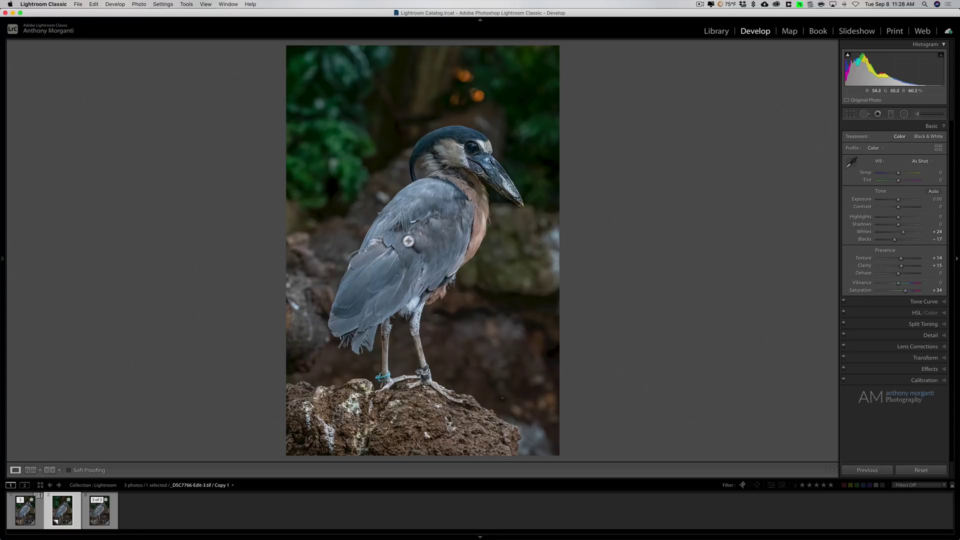
left_click(850, 114)
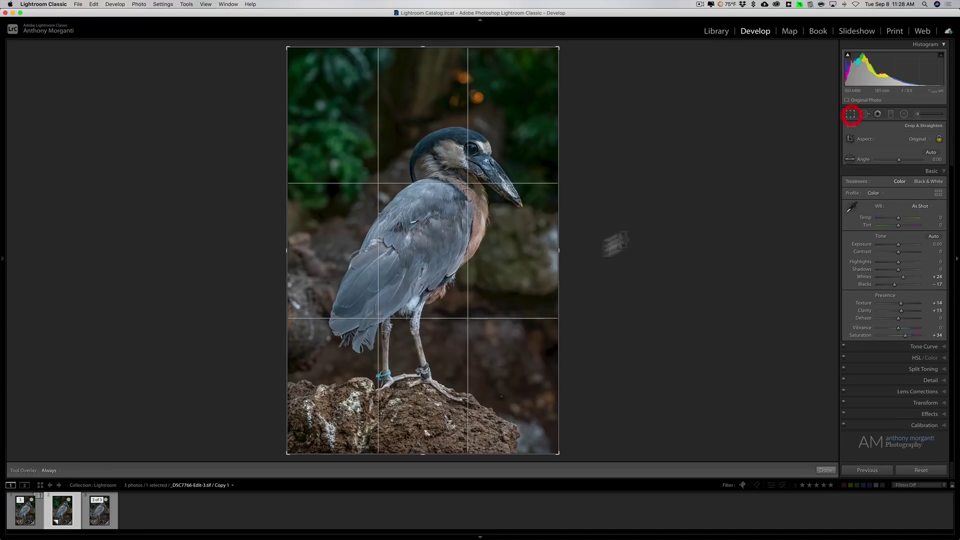
left_click_drag(422, 455, 429, 343)
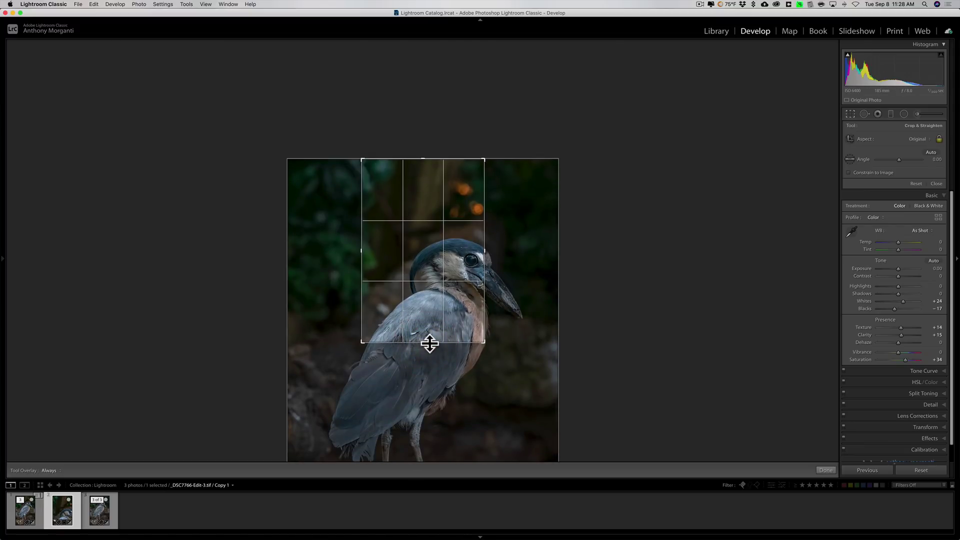
key("x")
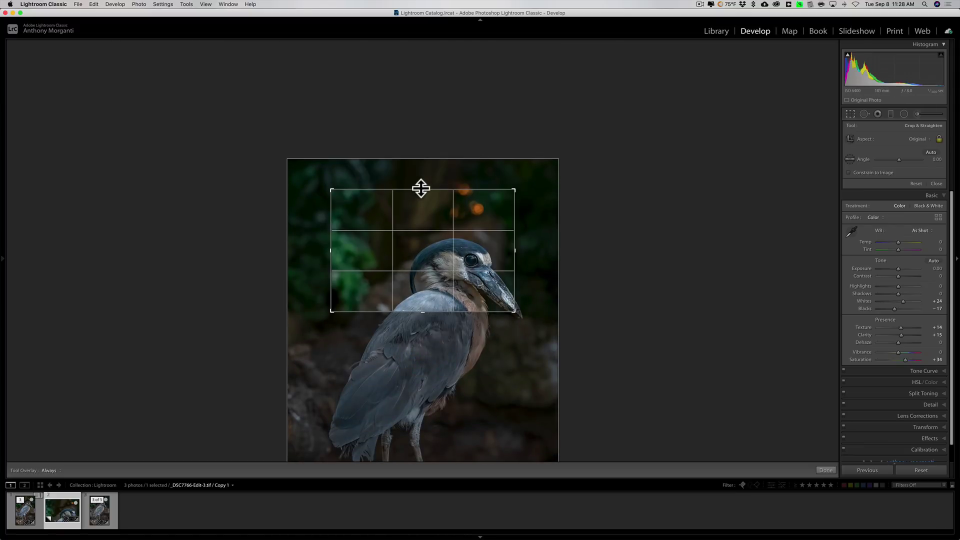
left_click_drag(423, 188, 426, 200)
left_click_drag(440, 254, 388, 235)
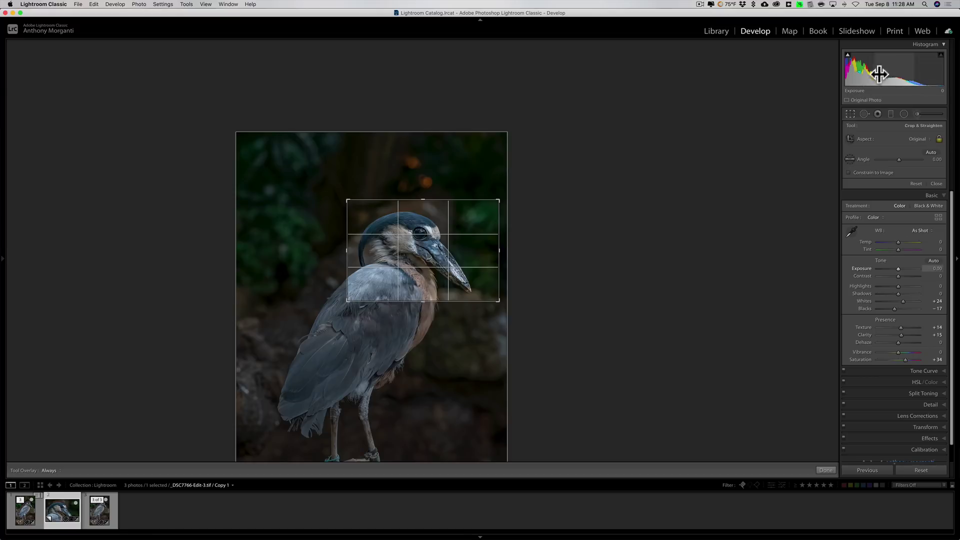
left_click(851, 113)
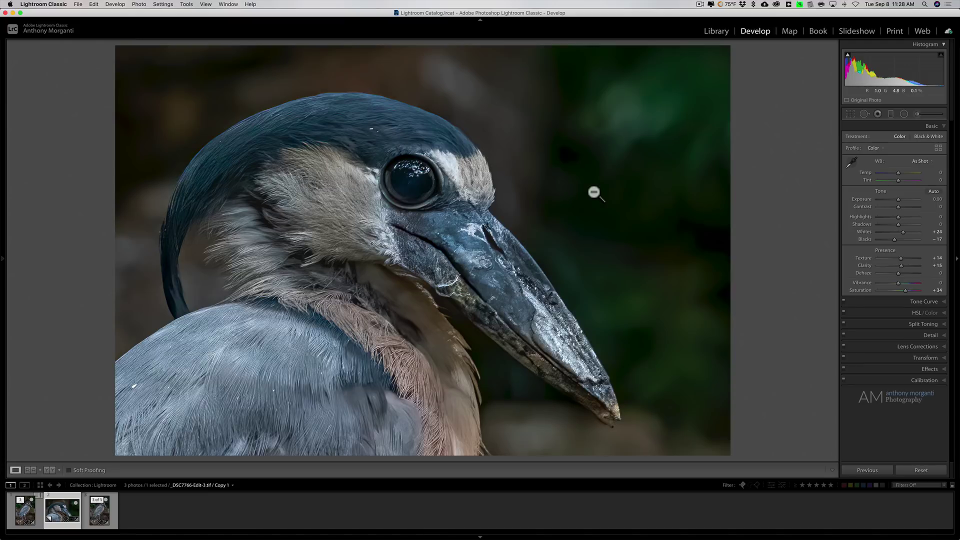
key("i")
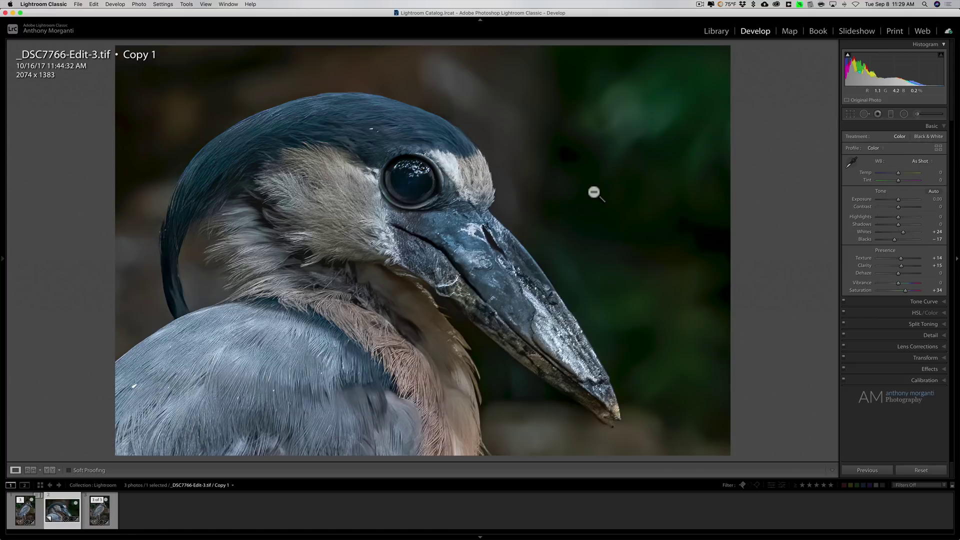
Step: Send the cropped photo to Topaz Gigapixel AI, editing a copy with Lightroom adjustments
right_click(483, 131)
mouse_move(515, 195)
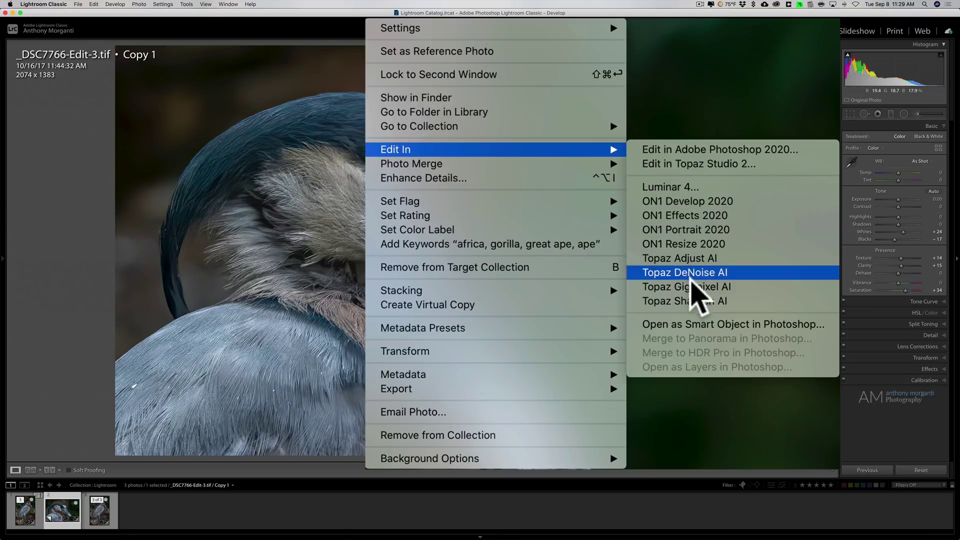
left_click(693, 288)
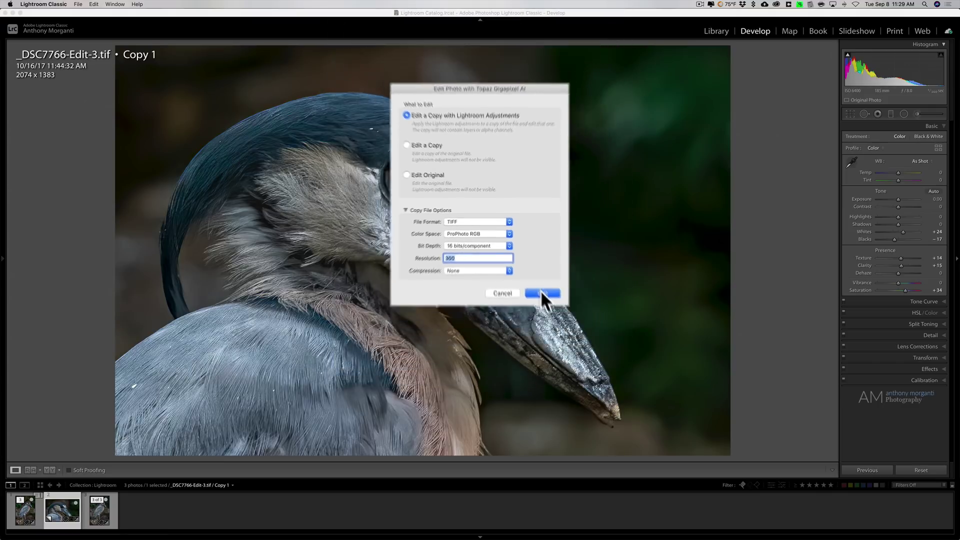
left_click(531, 276)
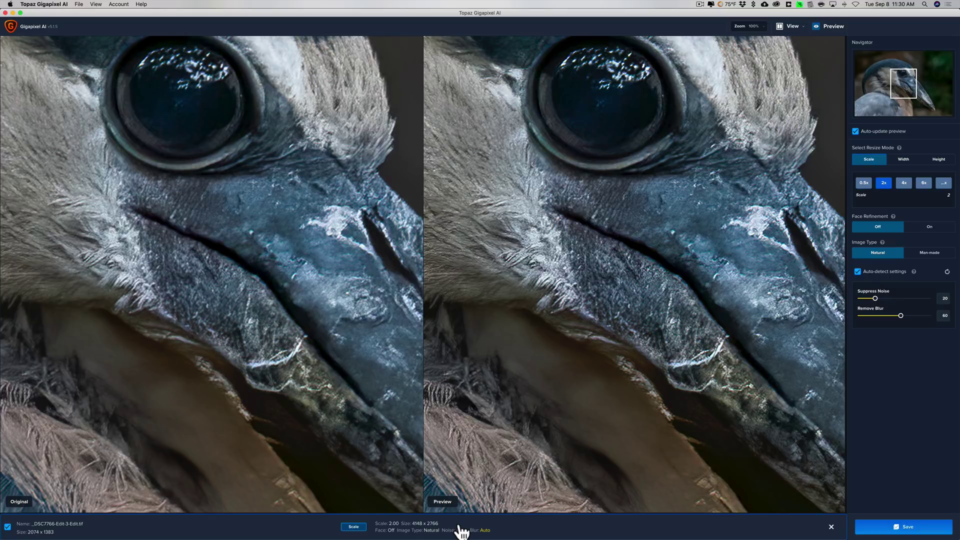
Step: Save the 2x upscale (4148 × 2766) with Suppress Noise 20 and Remove Blur 60
left_click(904, 531)
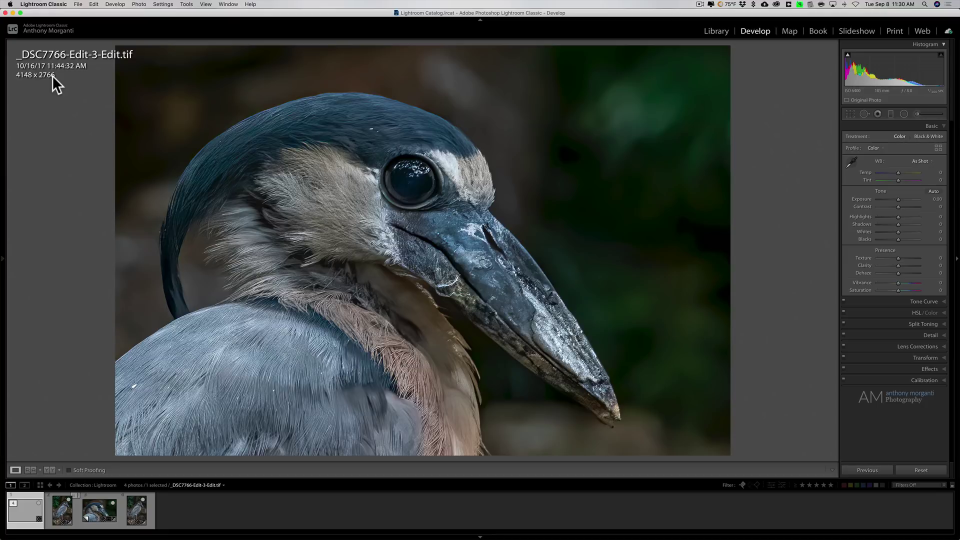
left_click(98, 508)
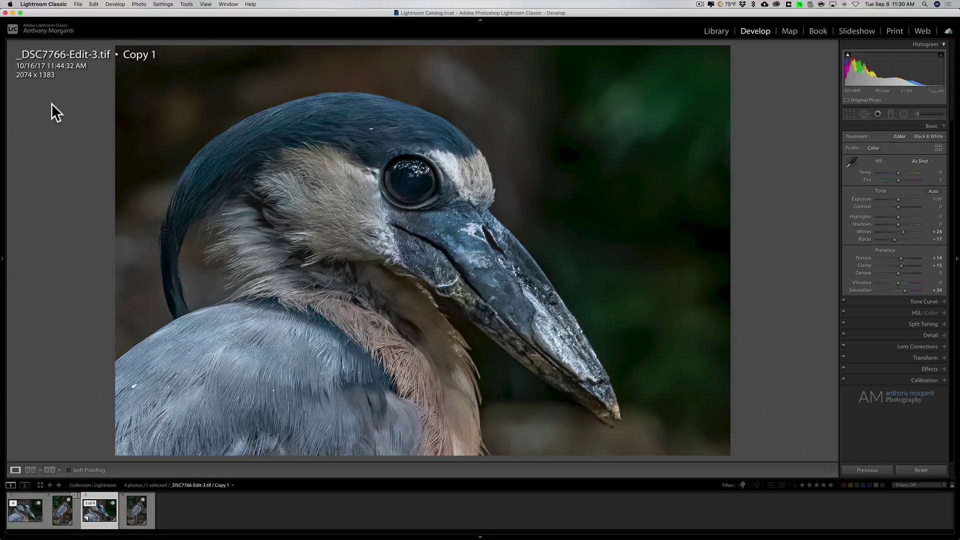
left_click(26, 510)
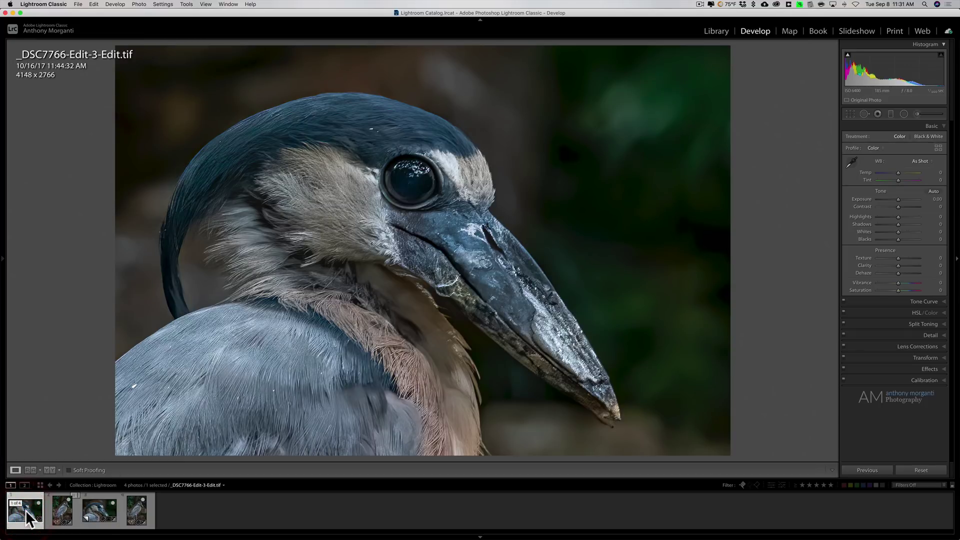
left_click(107, 510)
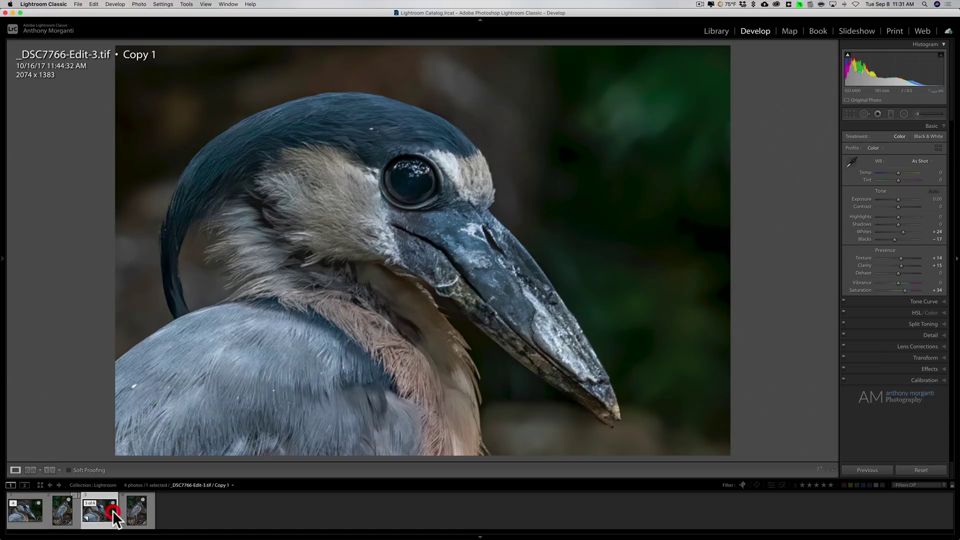
left_click(25, 509)
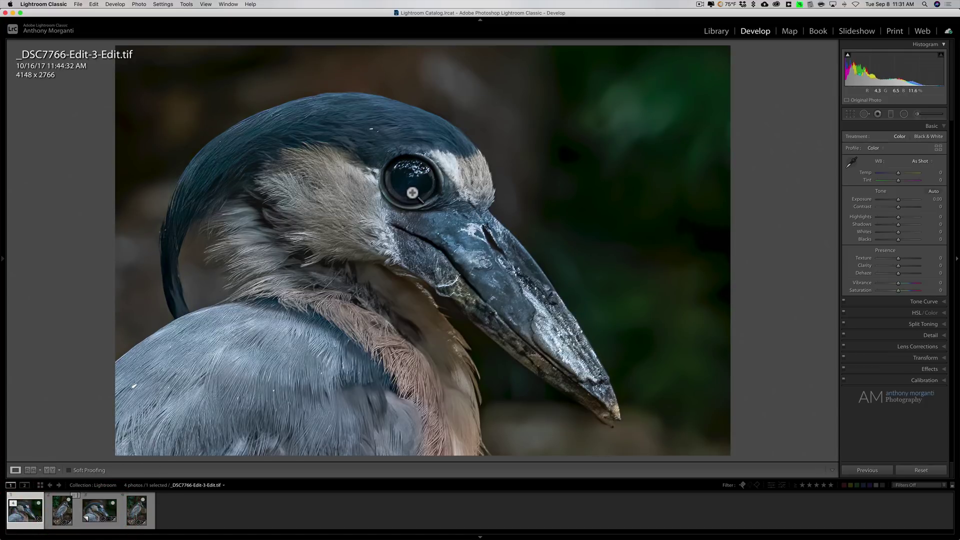